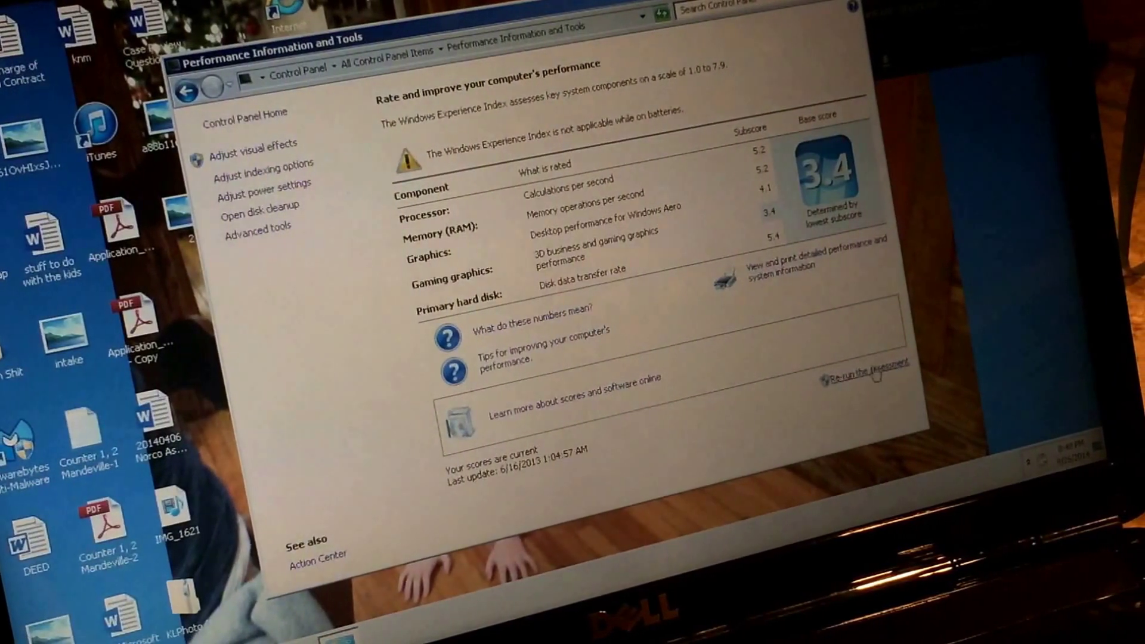
- Re-run the Windows Experience Index assessment and approve the User Account Control prompt
left_click(875, 376)
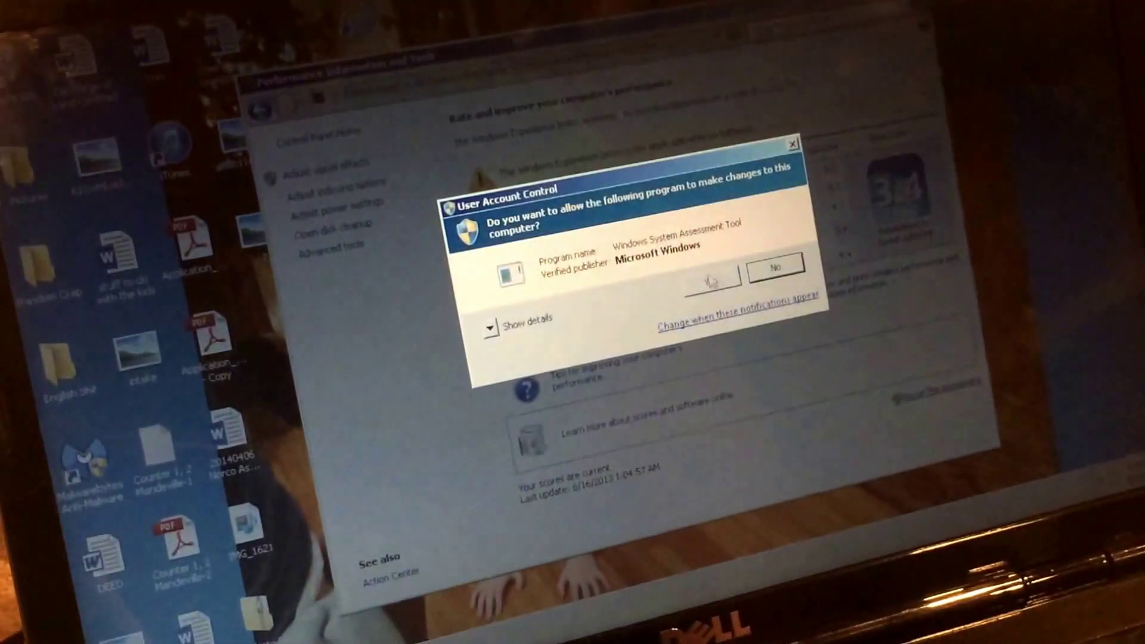
left_click(711, 282)
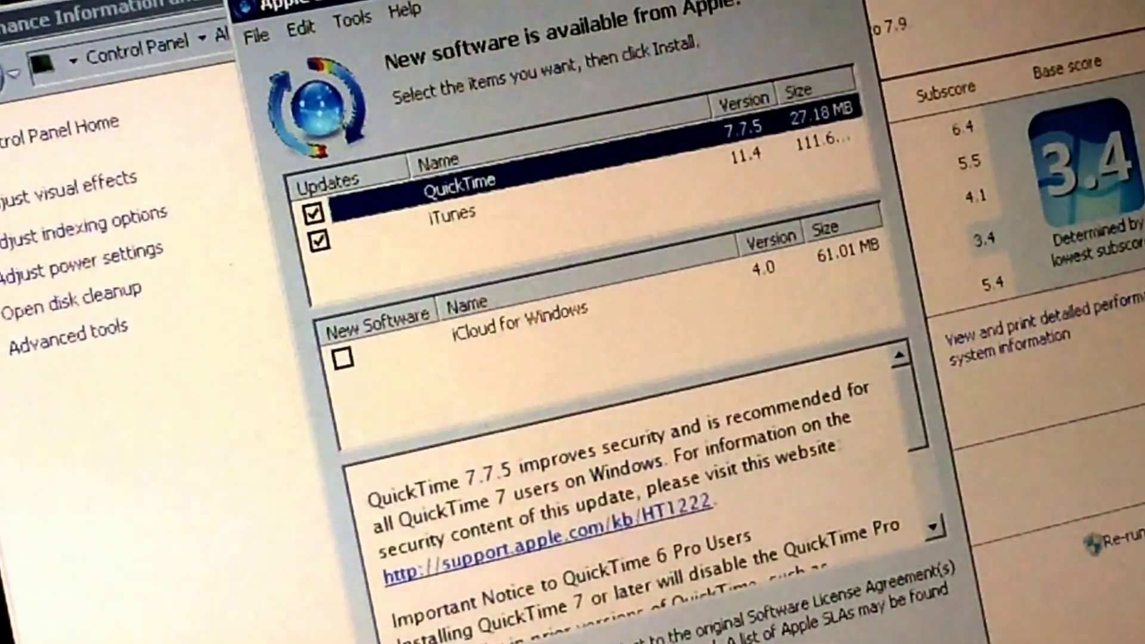
- Close the Apple Software Update window to reveal the 6.4 processor subscore and 3.4 base score
key("alt+F4")
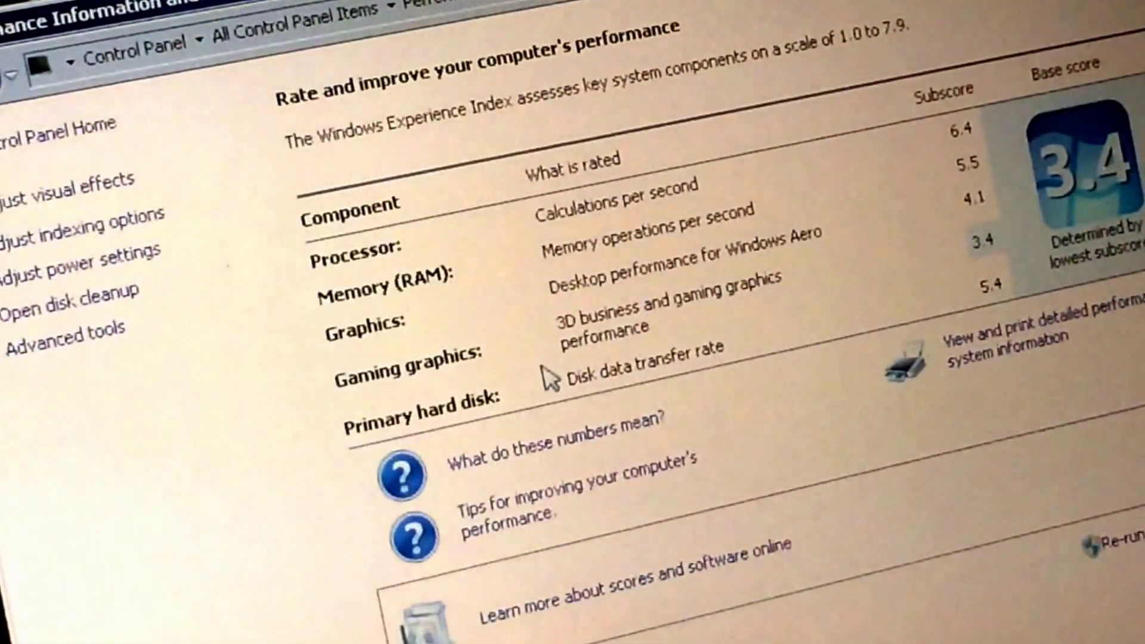